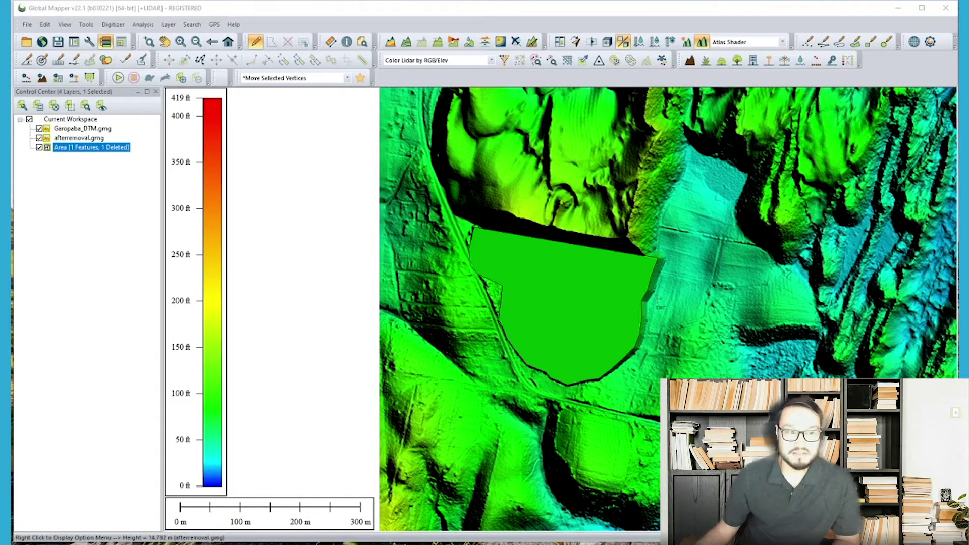
Pick afterremoval.gmg in the Control Center and start the Image Swipe tool
key(Delete)
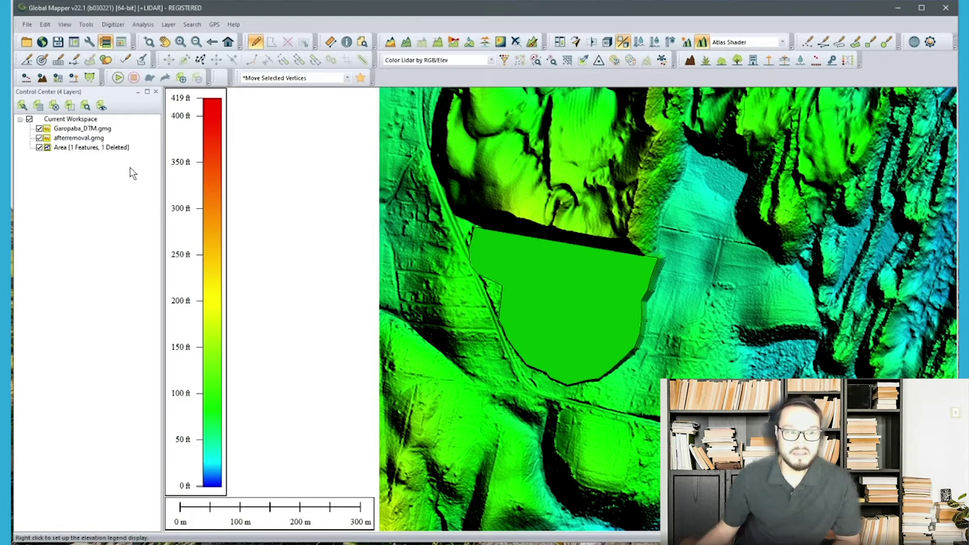
click(103, 131)
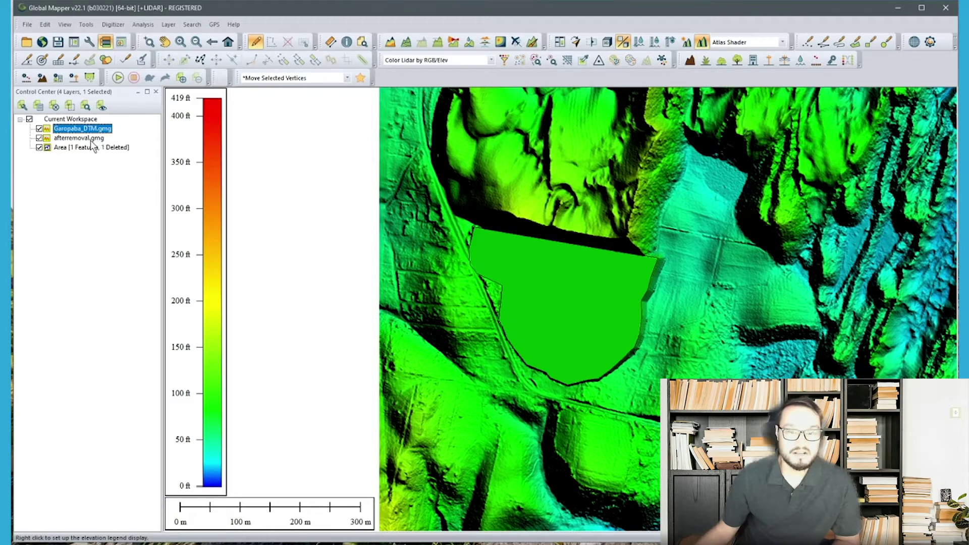
click(92, 141)
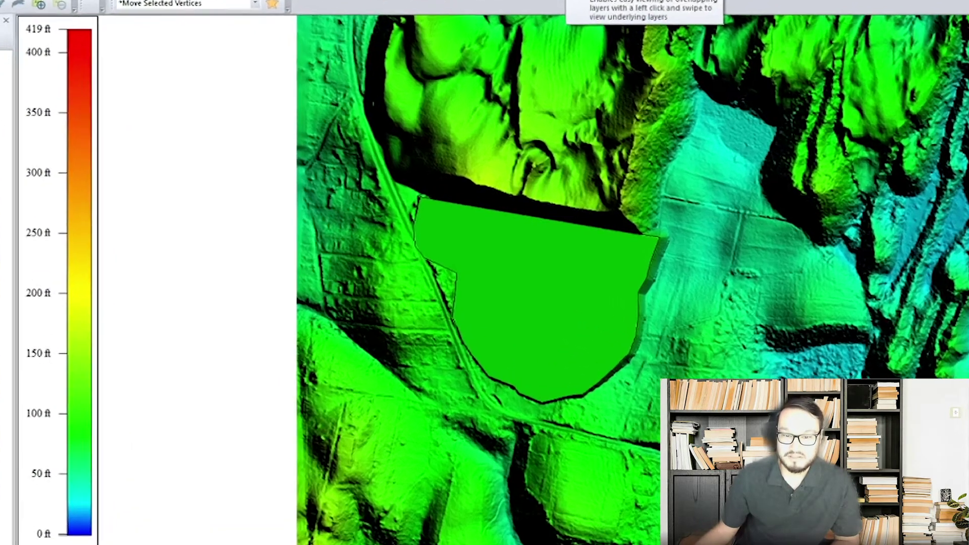
click(591, 43)
Swipe the afterremoval.gmg layer back to reveal the original Garopaba_DTM terrain beneath
click(357, 347)
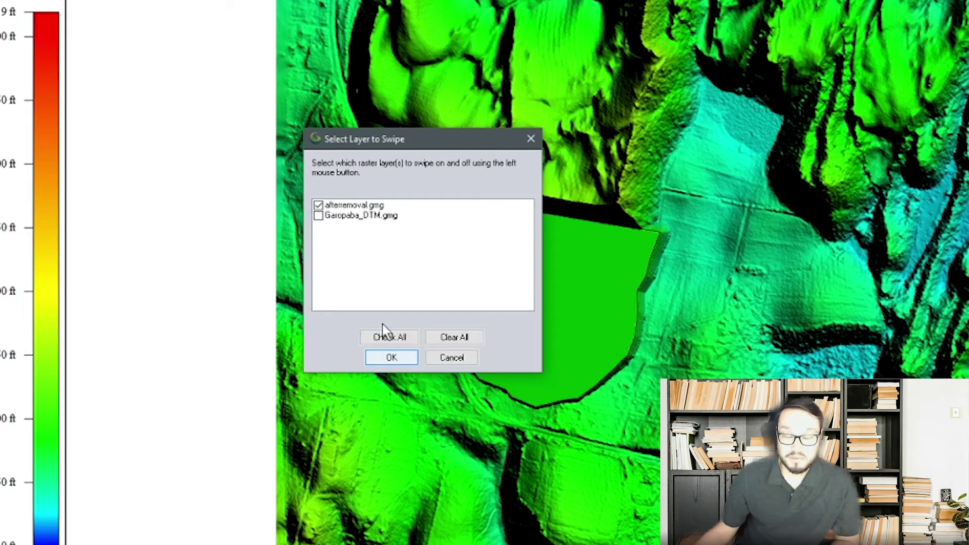
click(392, 357)
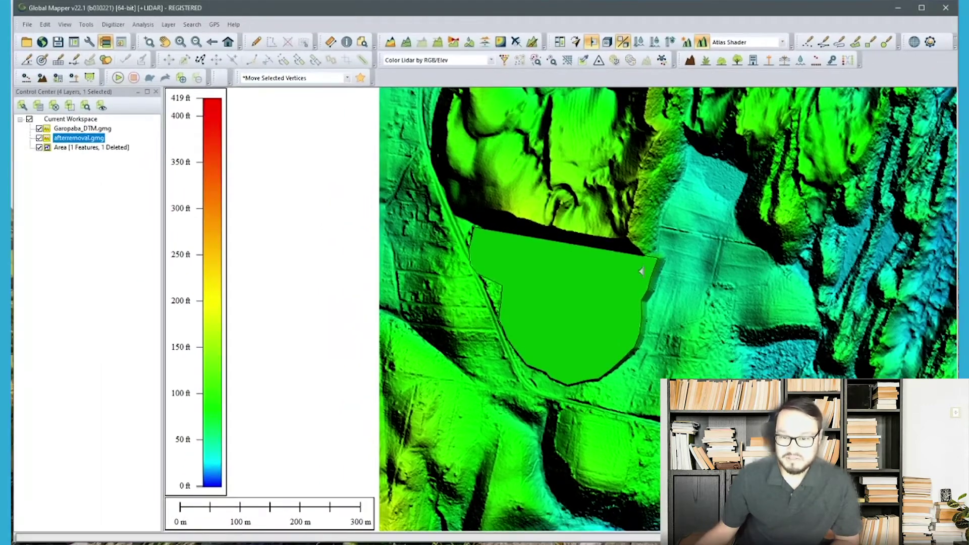
drag(641, 271, 718, 295)
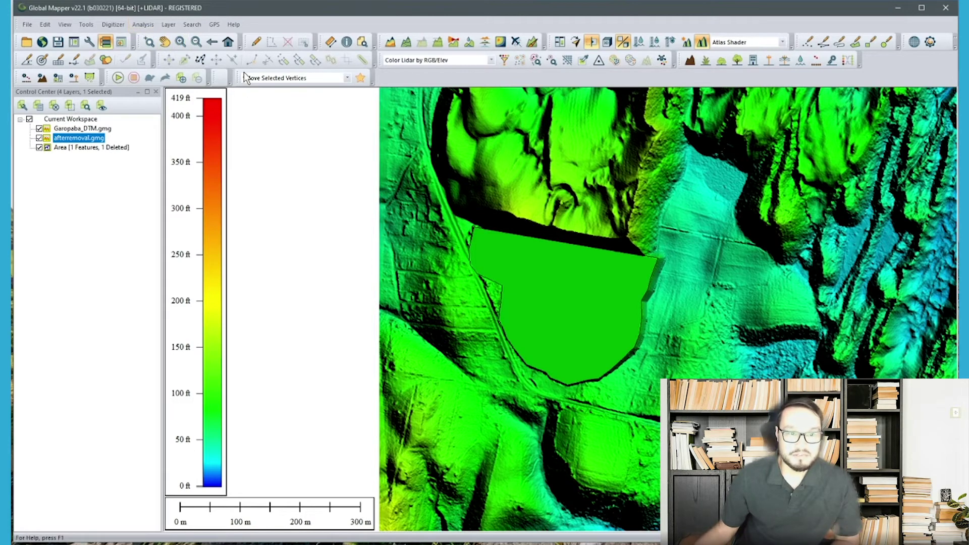
Select the green area polygon with the Digitizer and launch Measure Volume Between Surfaces
click(261, 43)
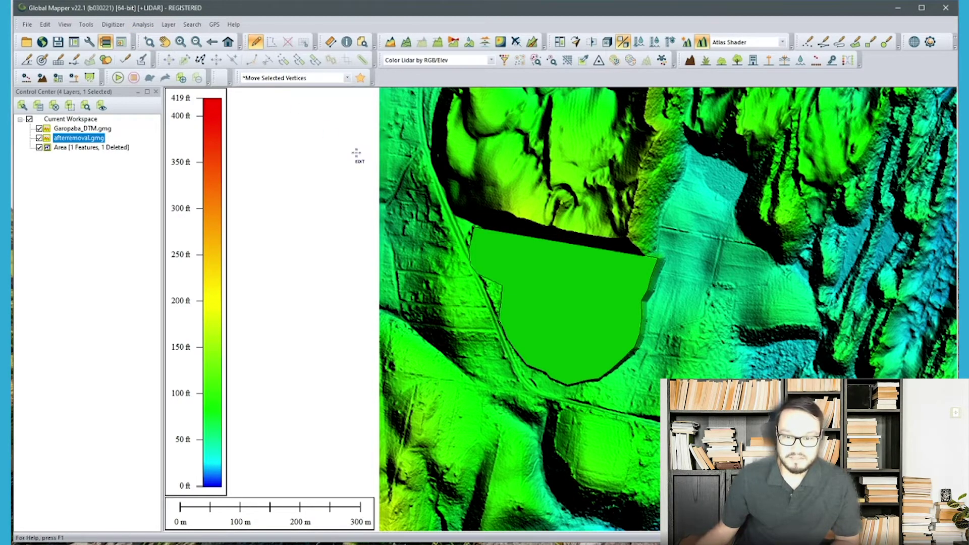
click(571, 300)
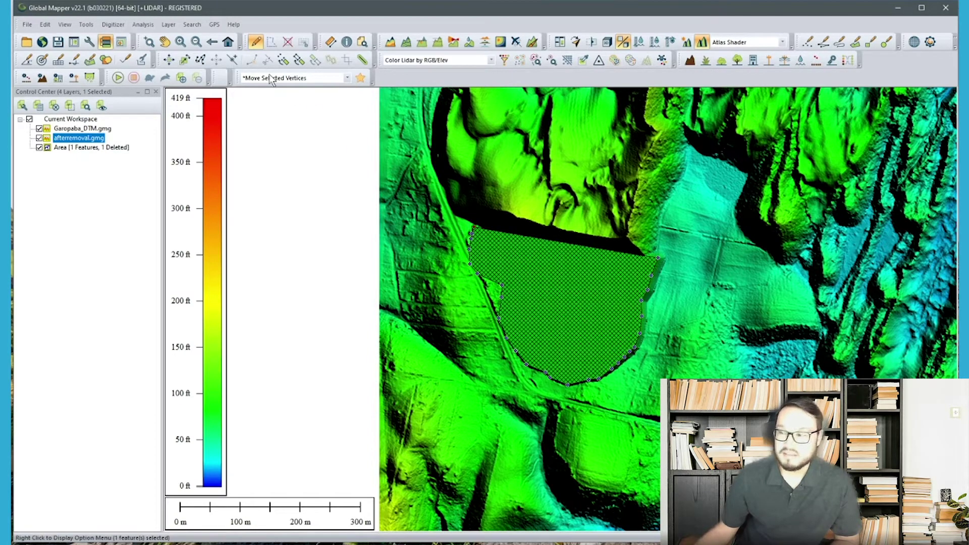
click(143, 25)
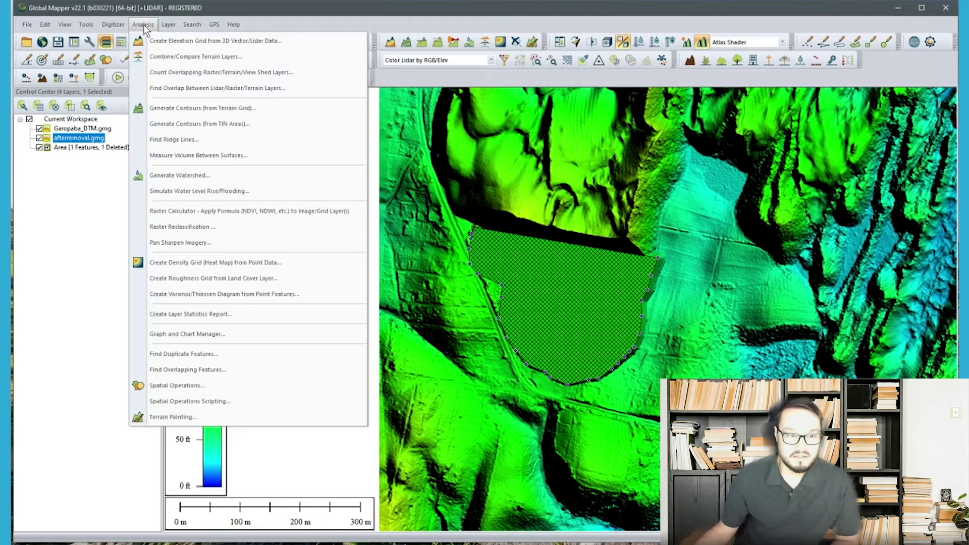
click(154, 28)
click(152, 27)
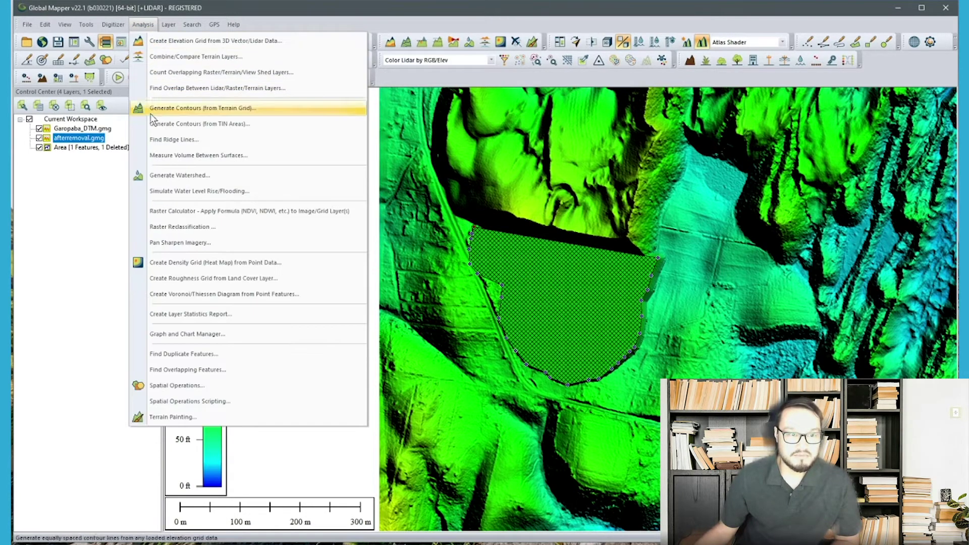
click(141, 157)
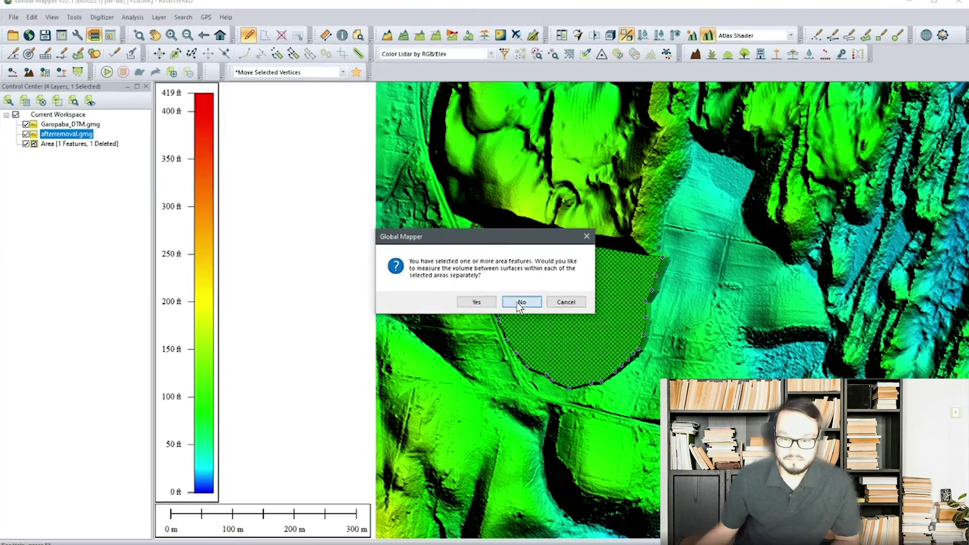
Compute Garopaba_DTM minus afterremoval volume cropped to the selected area: 774528.62 cubic meters
click(520, 301)
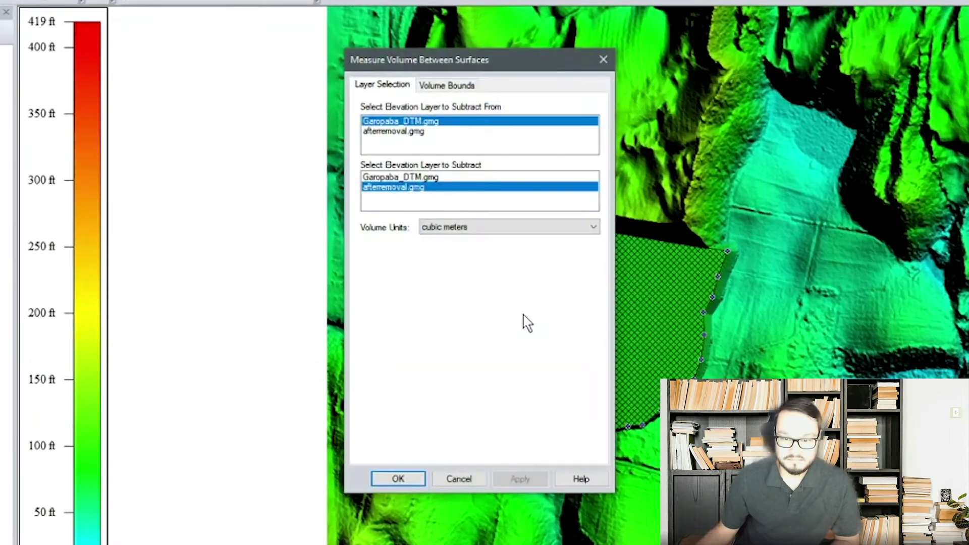
drag(436, 68, 266, 95)
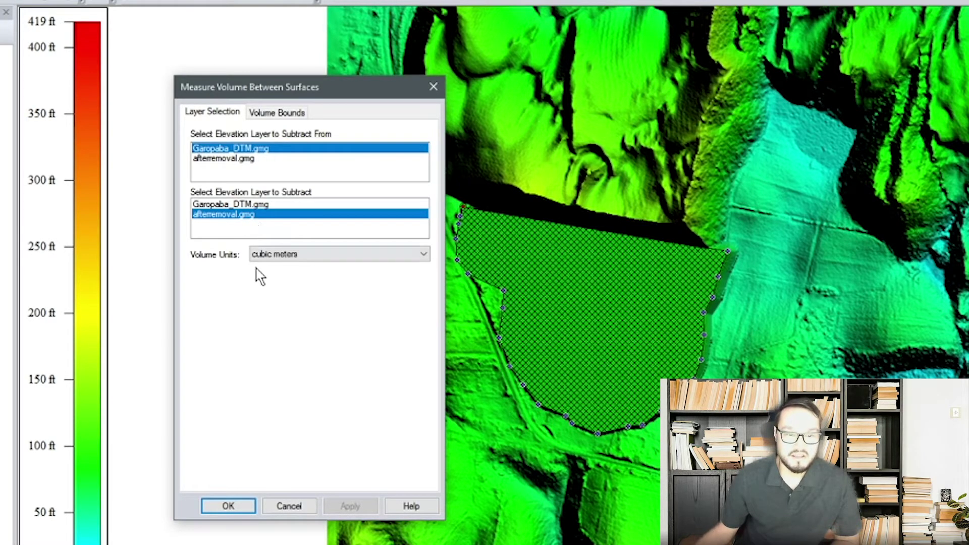
click(267, 112)
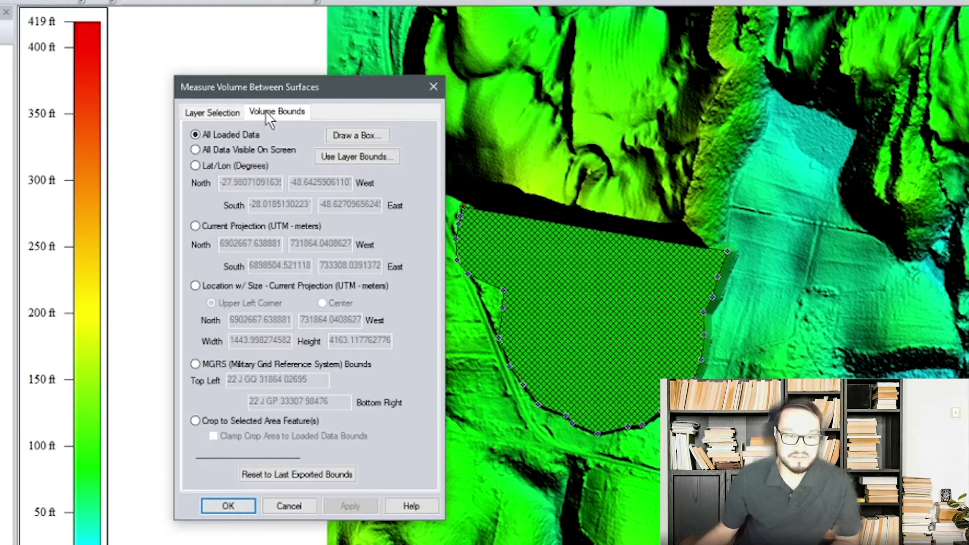
click(238, 419)
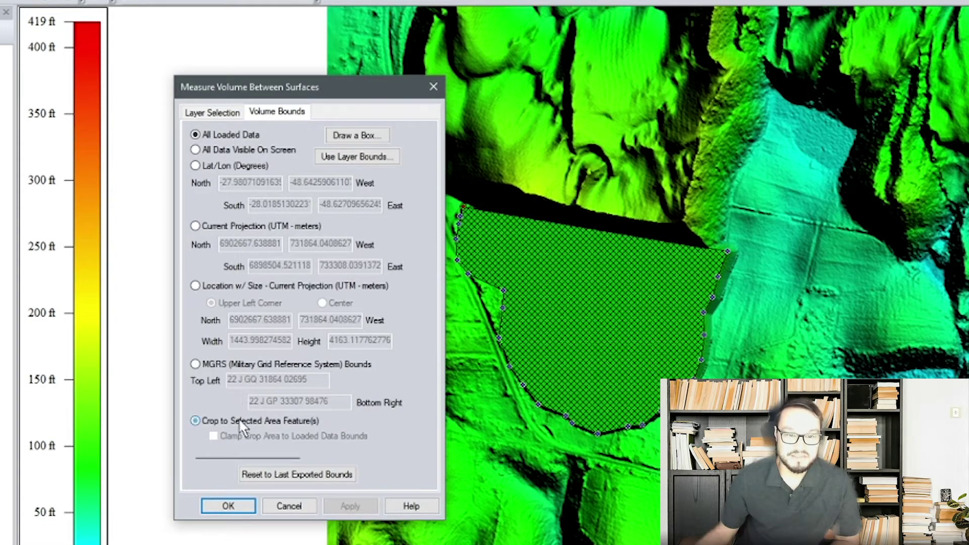
click(235, 504)
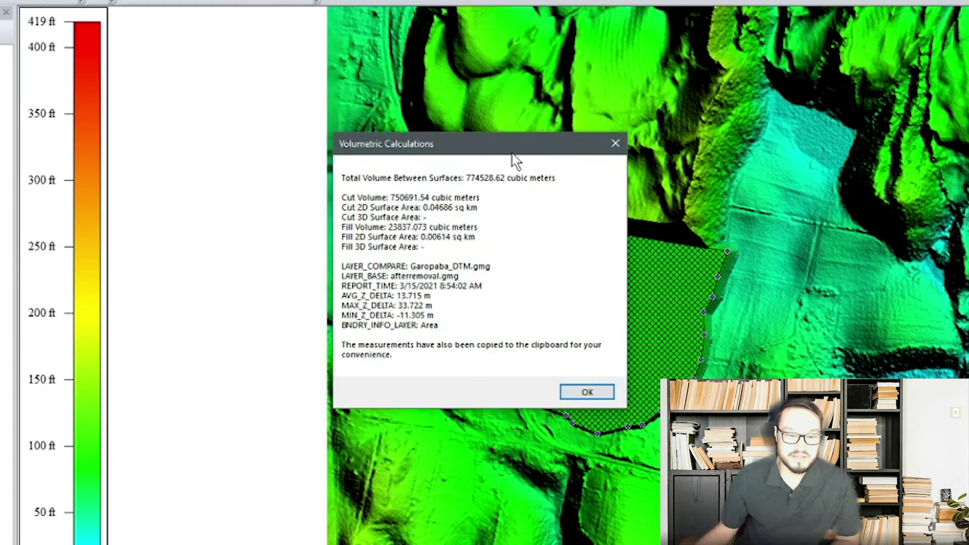
drag(511, 151, 555, 168)
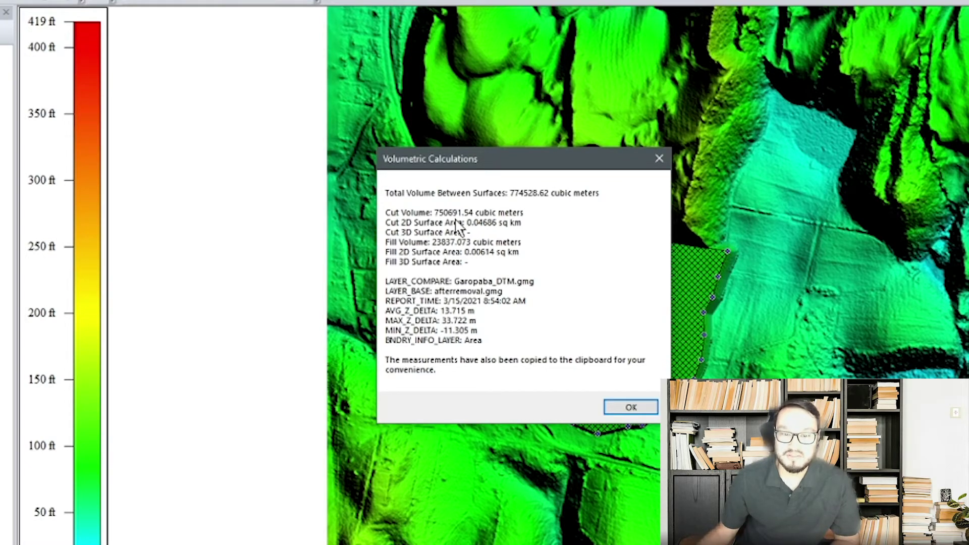
click(640, 408)
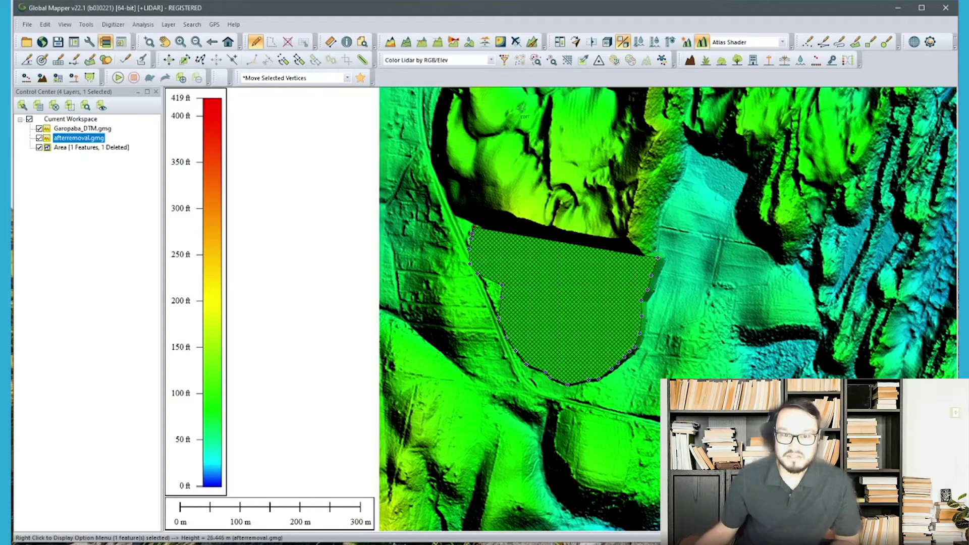
Combine the terrains with Subtraction (Difference) - Signed, cropping export bounds to the selected area feature
click(147, 25)
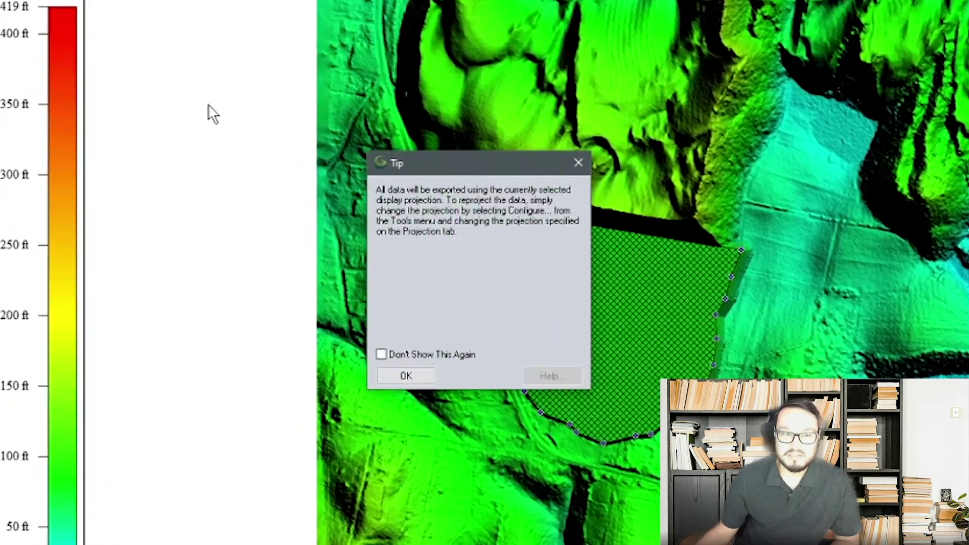
click(395, 378)
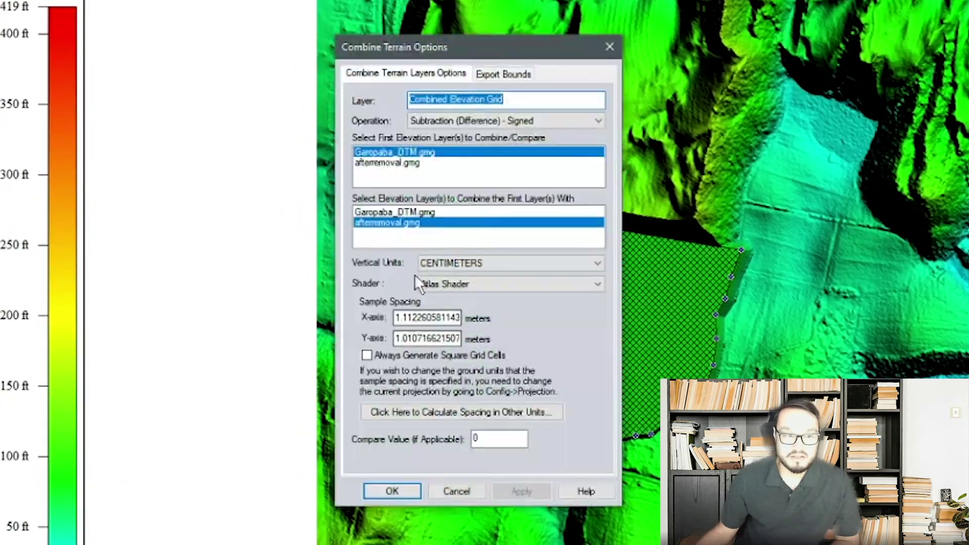
drag(490, 62, 314, 104)
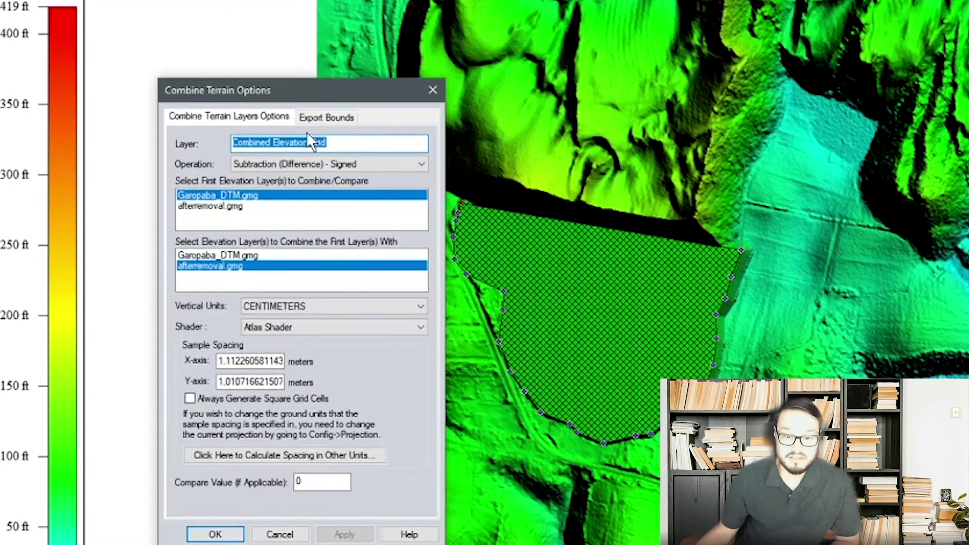
click(279, 169)
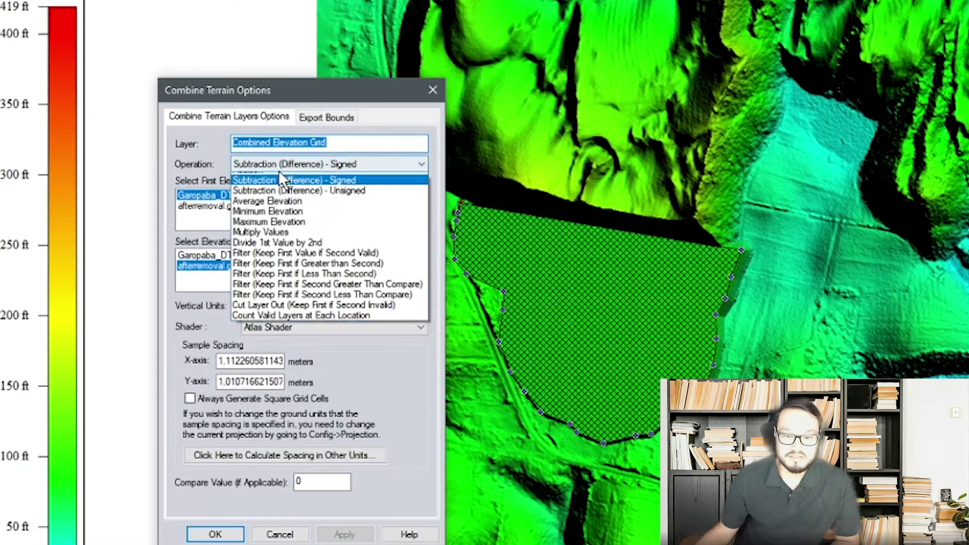
click(198, 164)
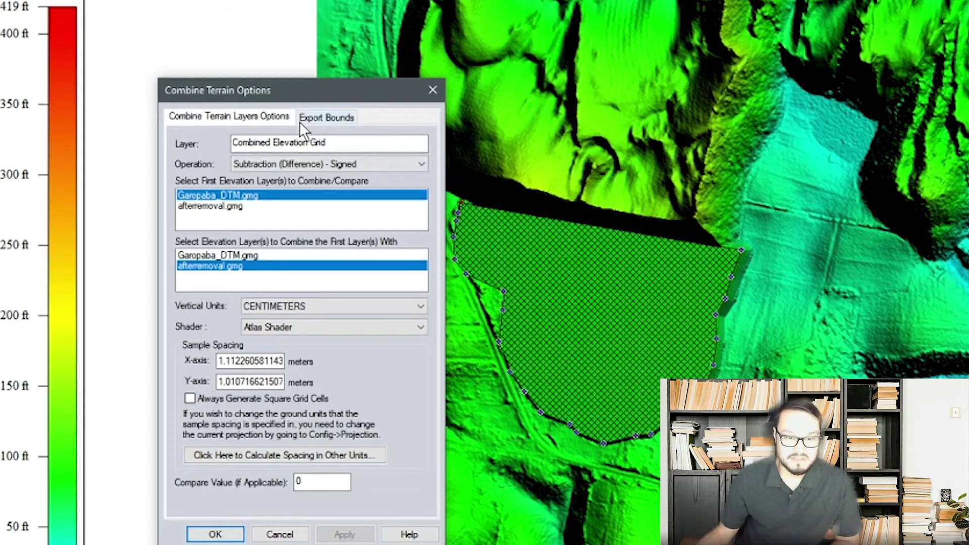
click(311, 121)
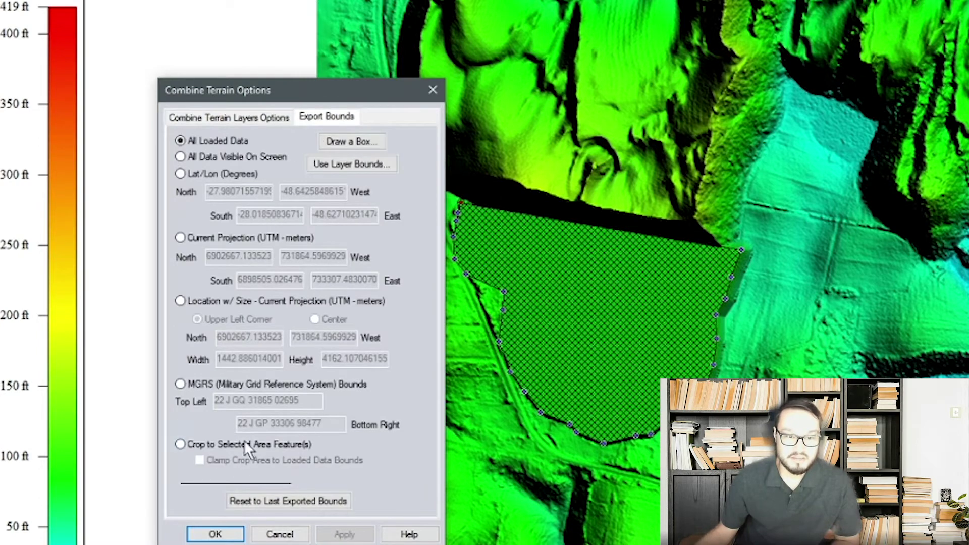
click(243, 444)
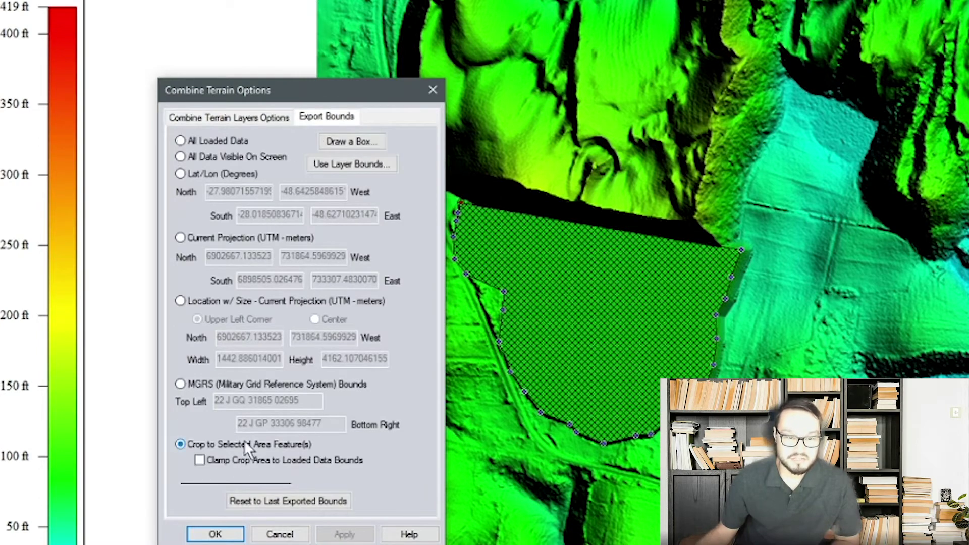
click(225, 535)
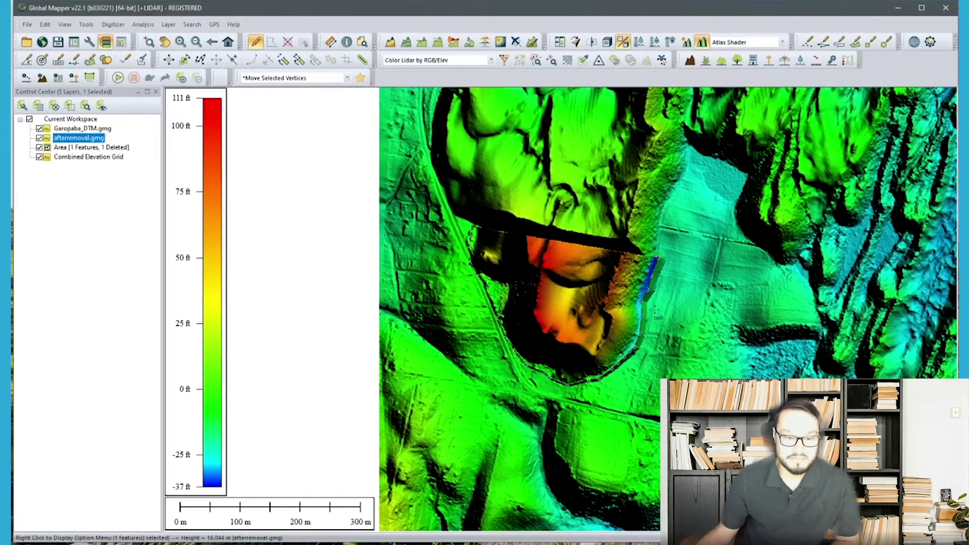
Clear the layer selection and uncheck afterremoval.gmg and Garopaba_DTM.gmg to show only the difference grid
scroll(654, 309, up, 2)
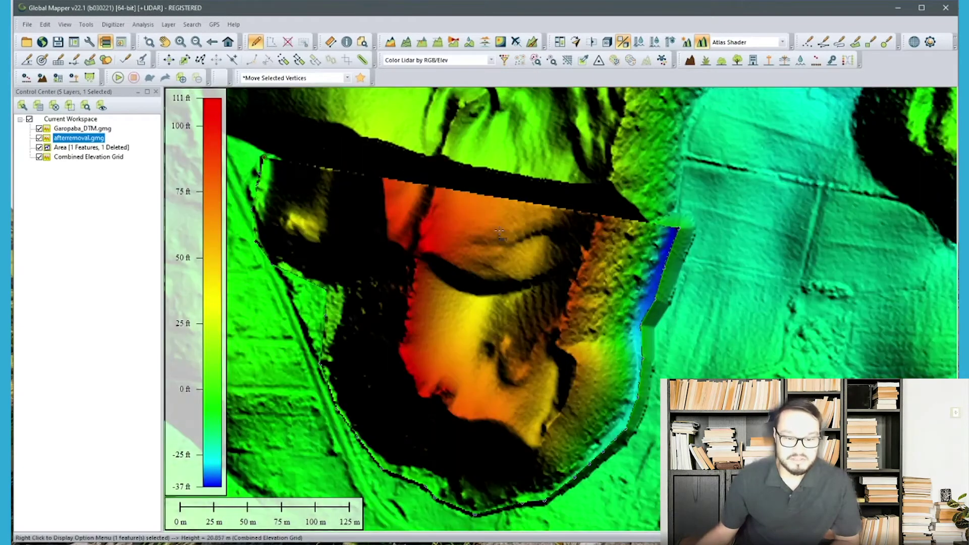
scroll(424, 198, down, 1)
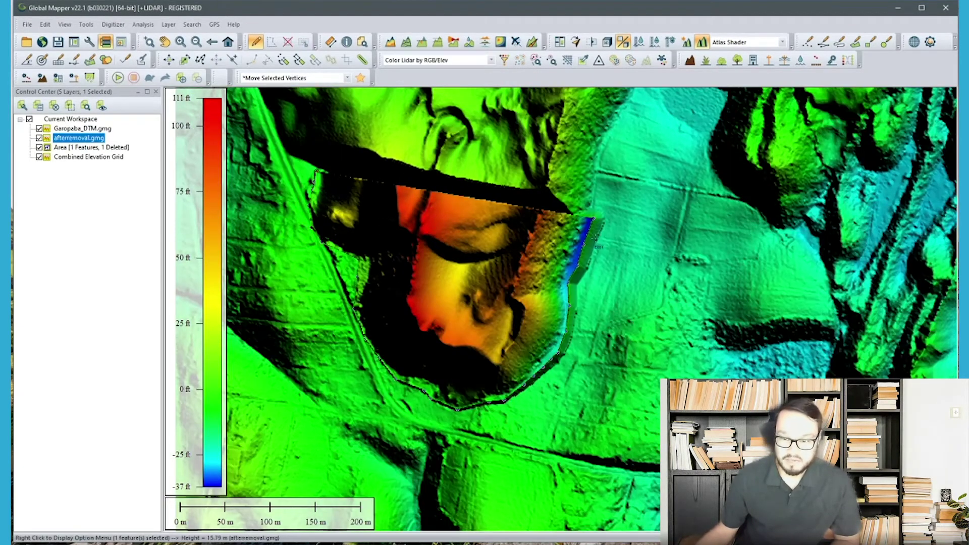
click(103, 186)
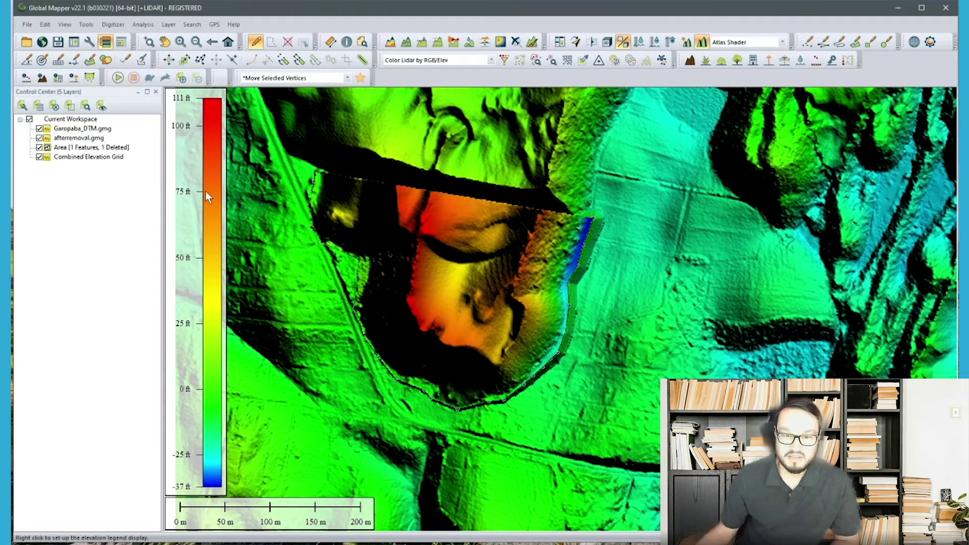
click(39, 138)
click(39, 128)
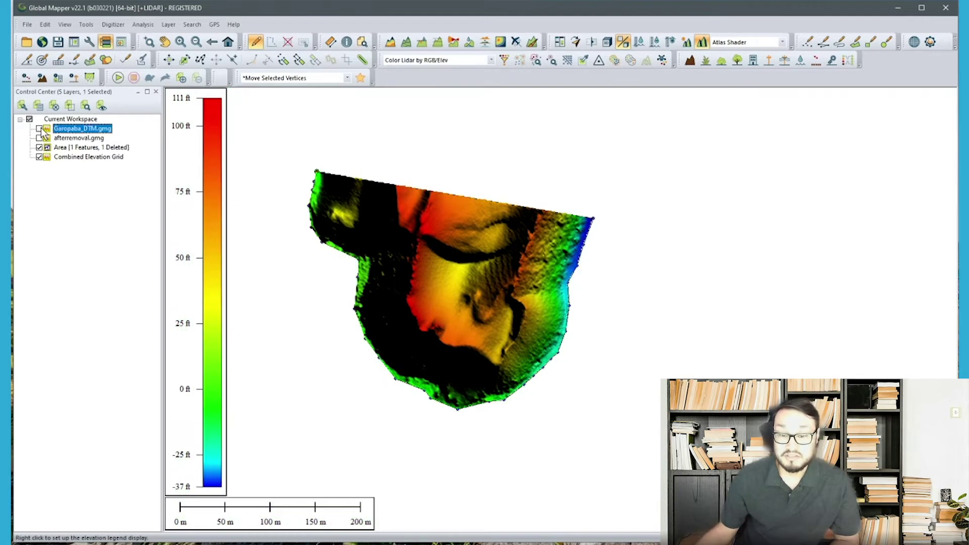
right_click(458, 241)
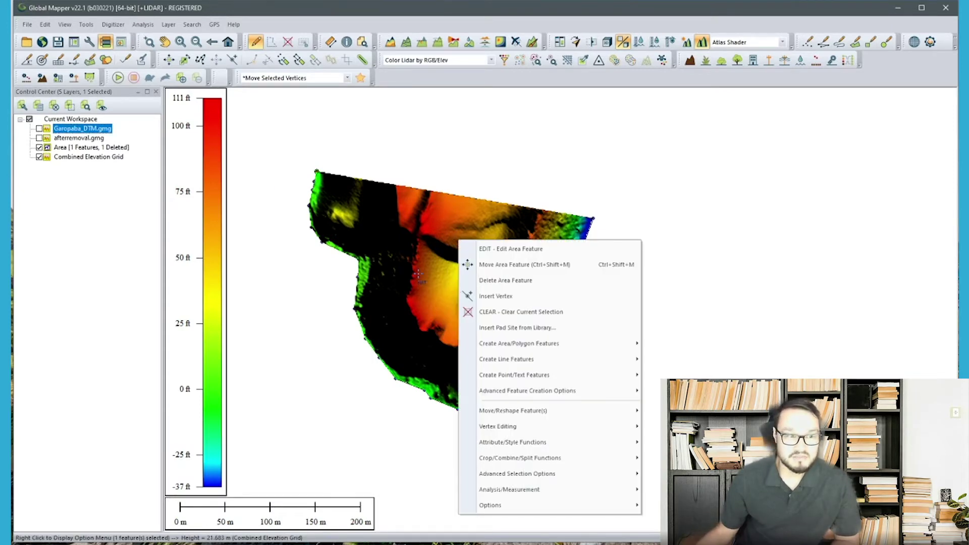
mouse_move(544, 485)
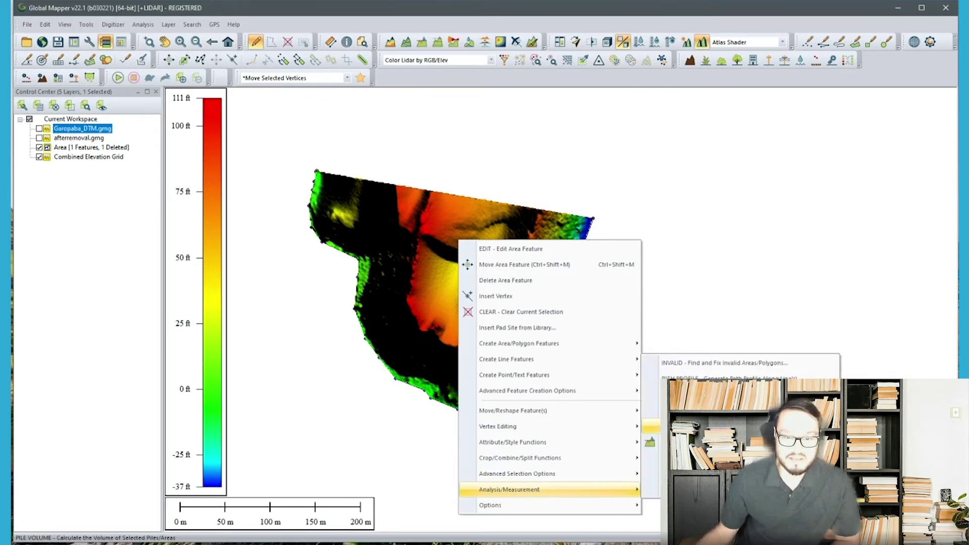
click(697, 426)
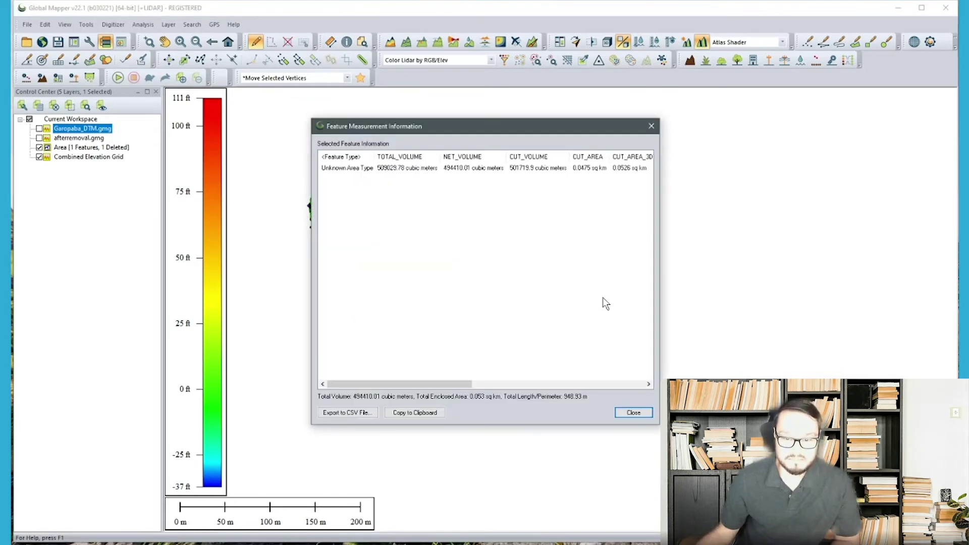
drag(479, 135, 476, 161)
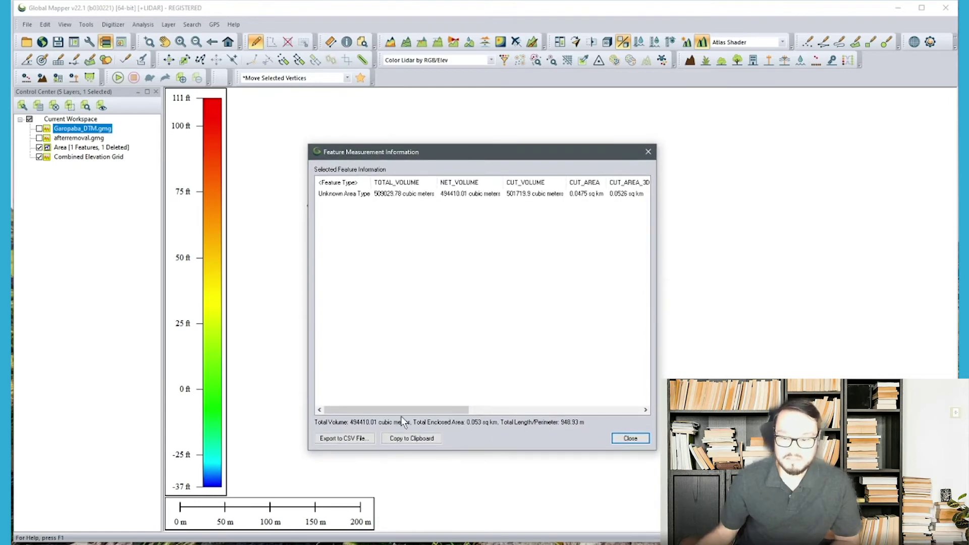
mouse_move(400, 414)
mouse_down()
mouse_move(564, 413)
mouse_move(384, 422)
mouse_up()
click(630, 438)
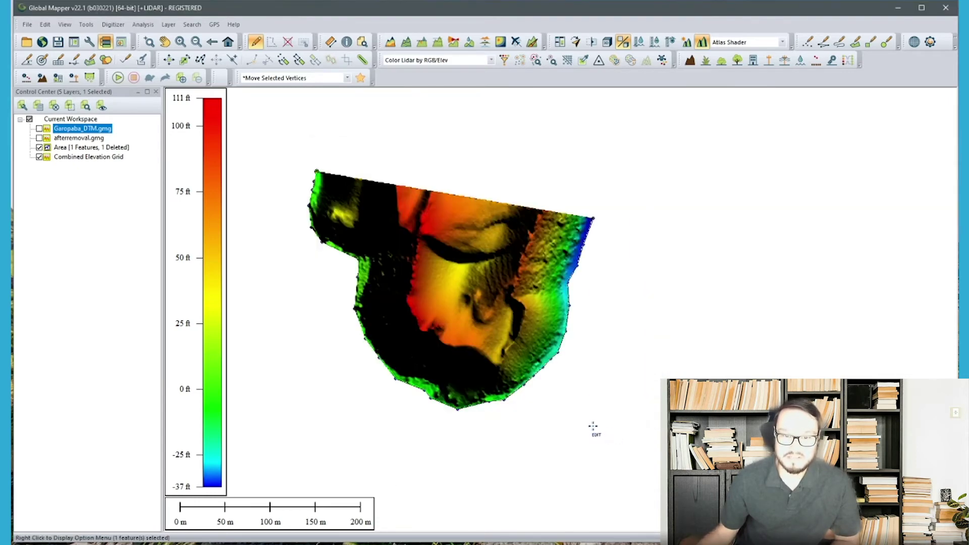